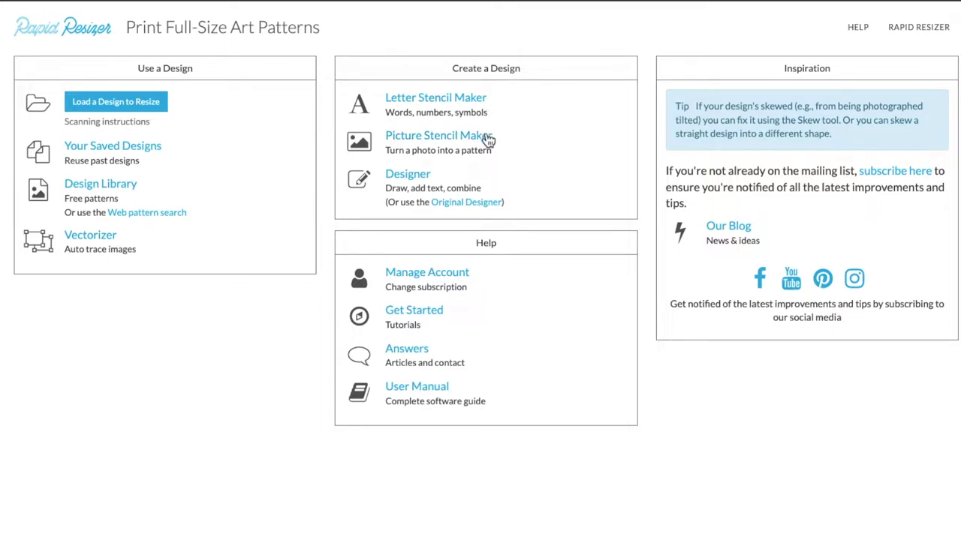
Open the Picture Stencil Maker from Create a Design on the Rapid Resizer start page.
click(476, 147)
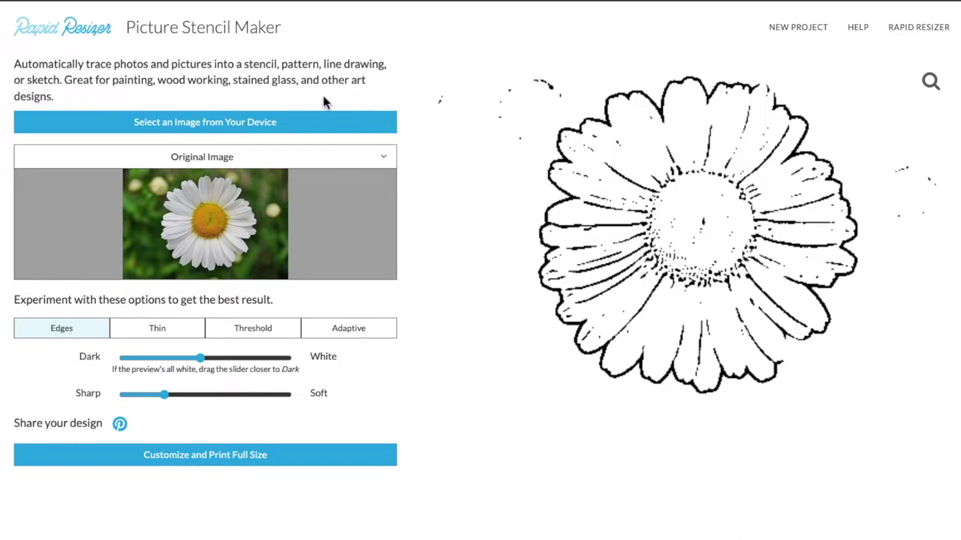
Load DahliaFlowercopy.jpg from the Desktop as the photo to trace.
click(241, 134)
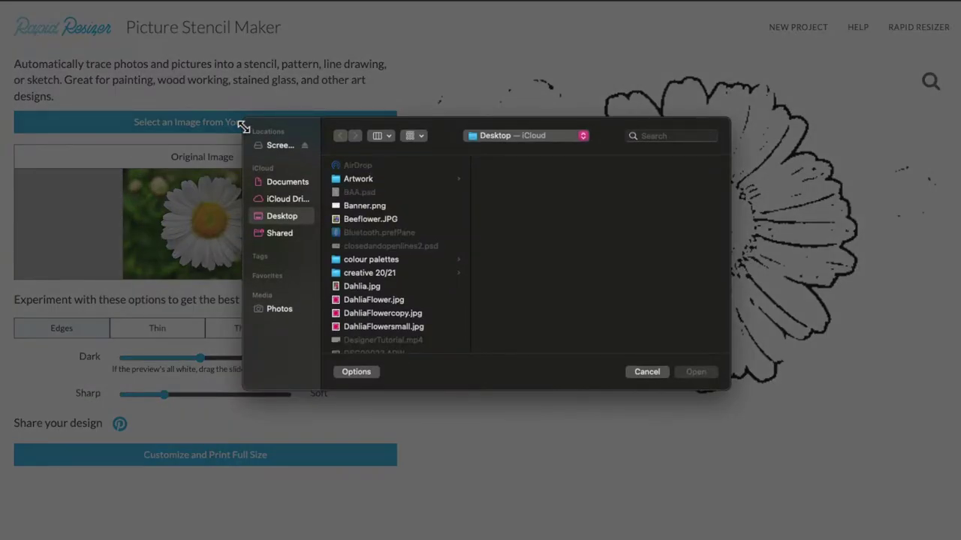
click(371, 314)
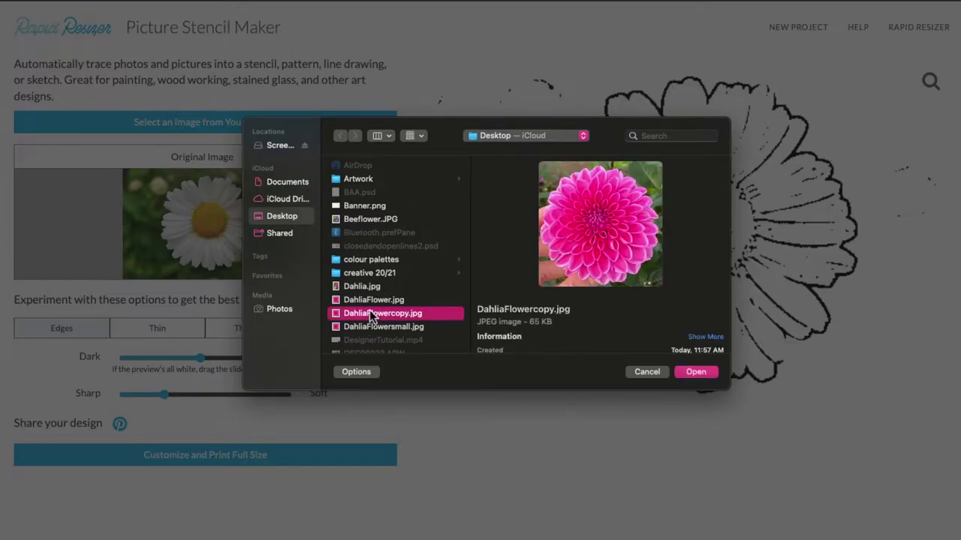
click(697, 373)
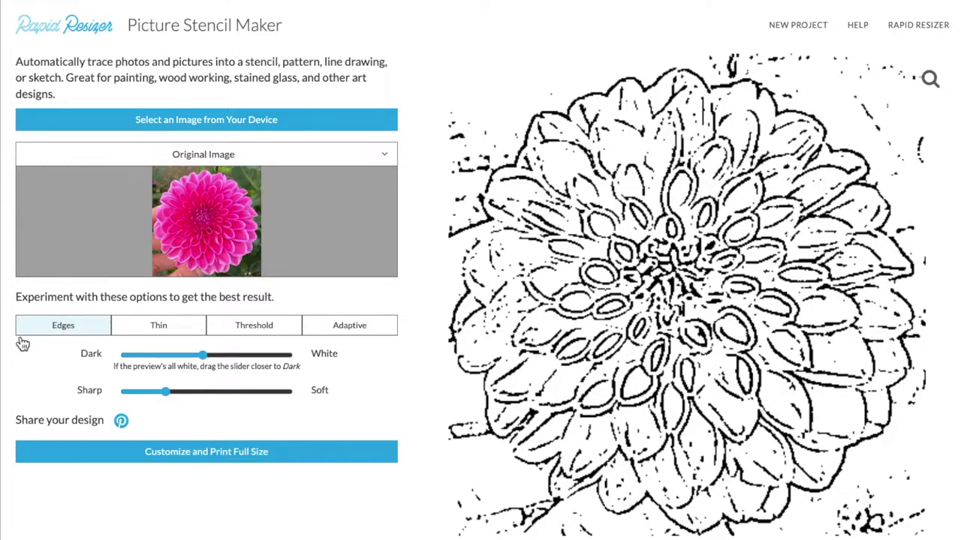
Preview the dahlia as a Thin trace, then switch to Threshold tracing by Brightness.
click(121, 335)
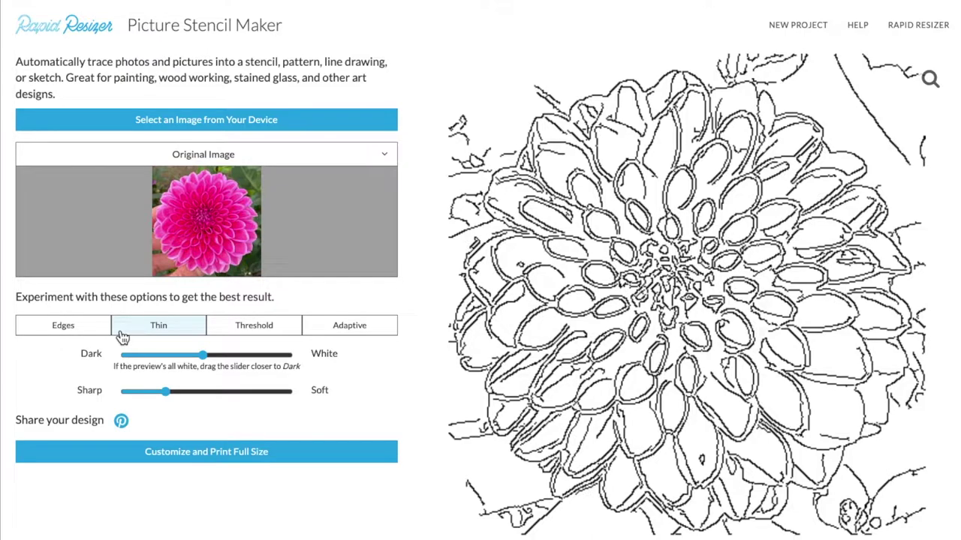
click(217, 334)
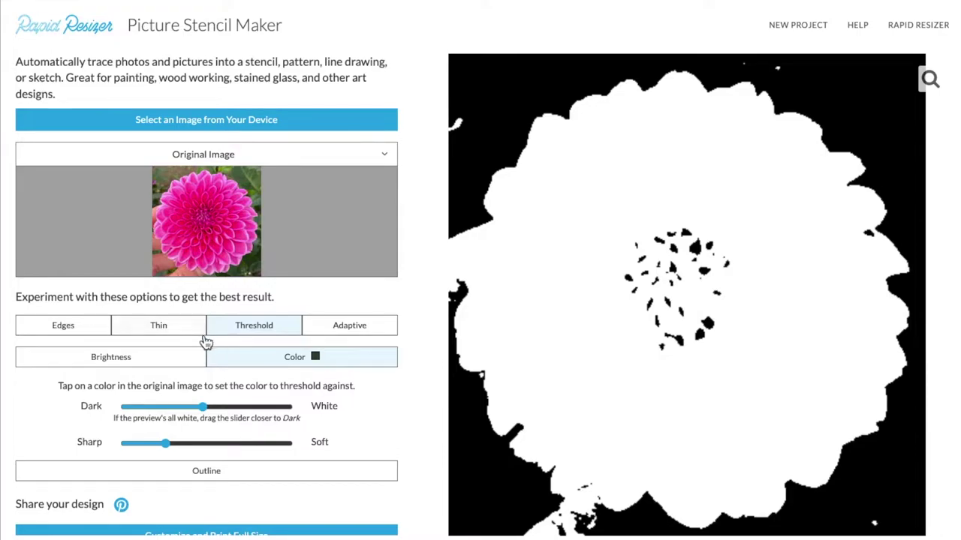
click(172, 360)
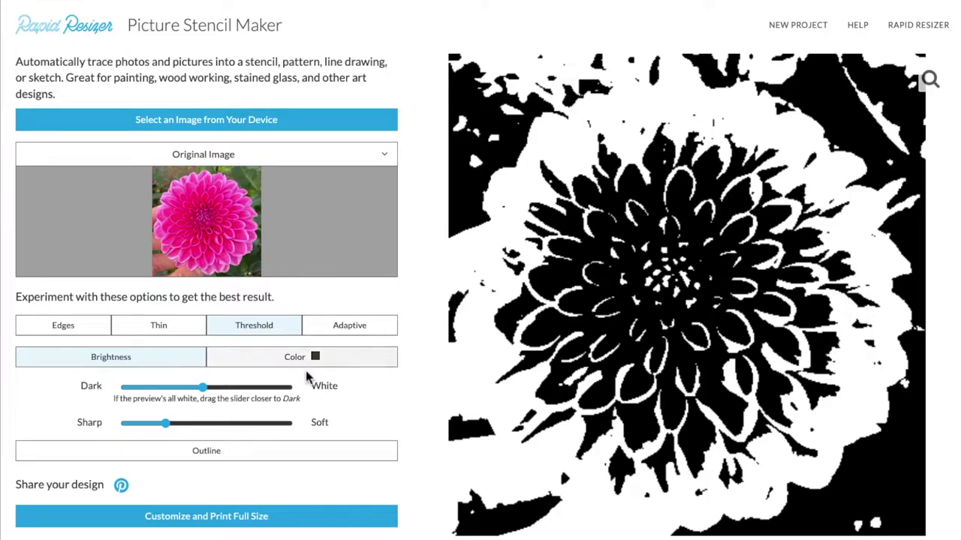
Threshold by Color, sampling pink petal and green leaf colours from the dahlia photo.
click(324, 360)
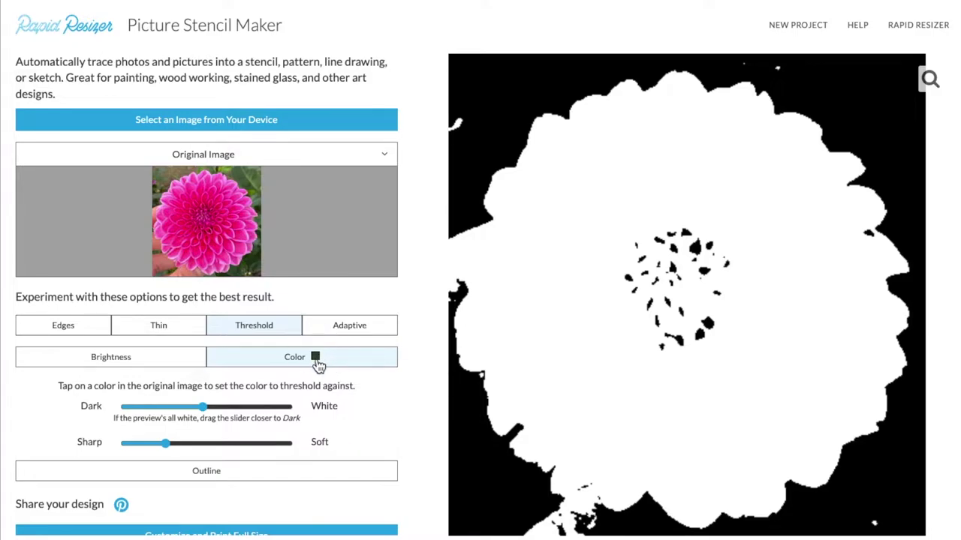
click(258, 258)
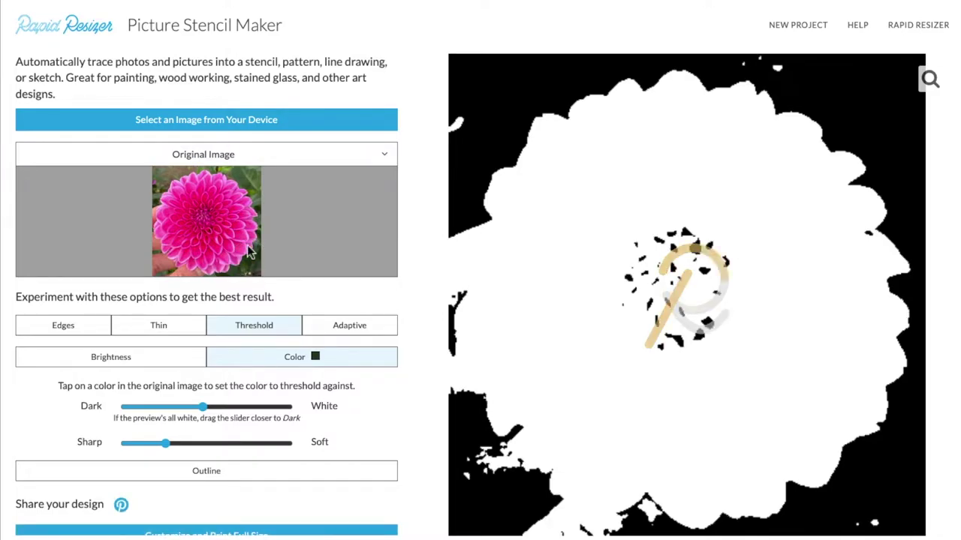
click(242, 235)
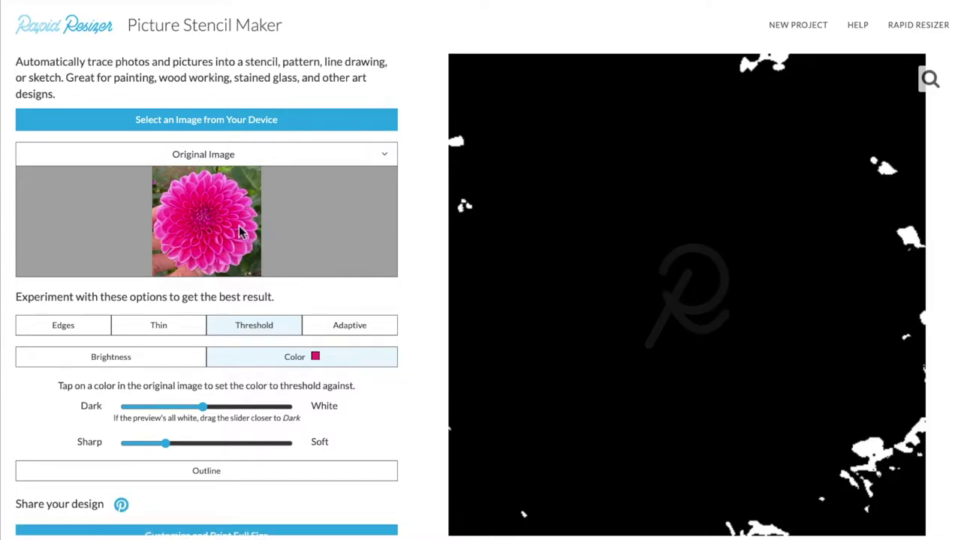
click(257, 197)
click(250, 176)
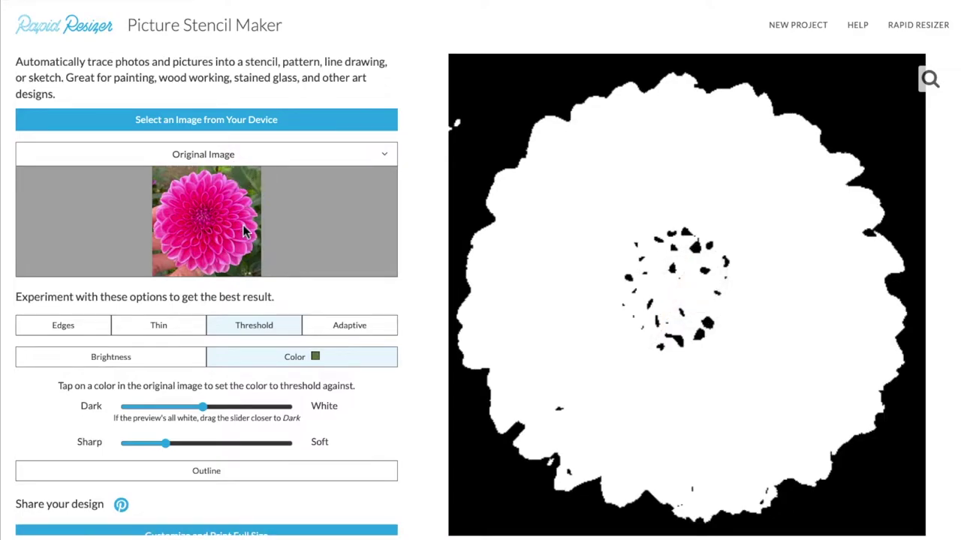
click(248, 263)
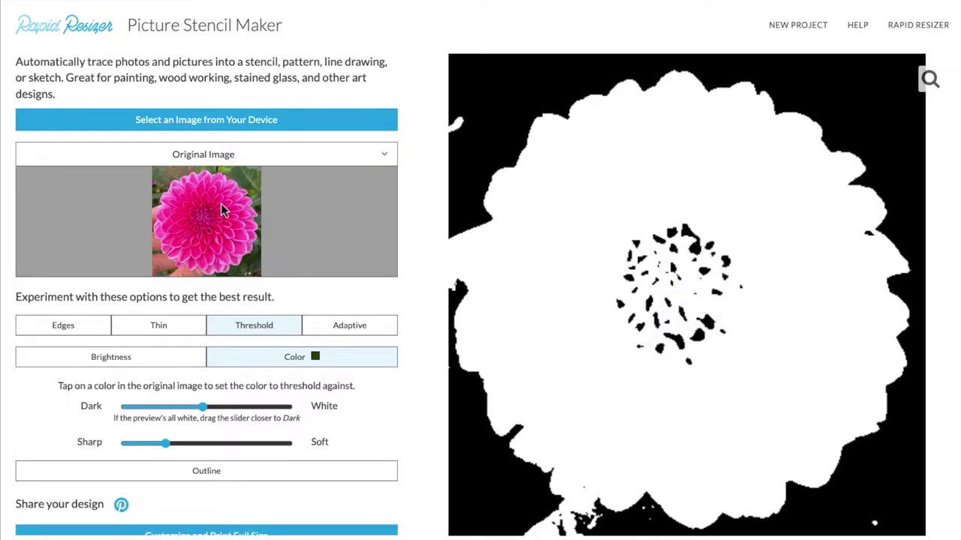
Resample the pink petals, then switch to Adaptive tracing set fully to Dark.
click(171, 262)
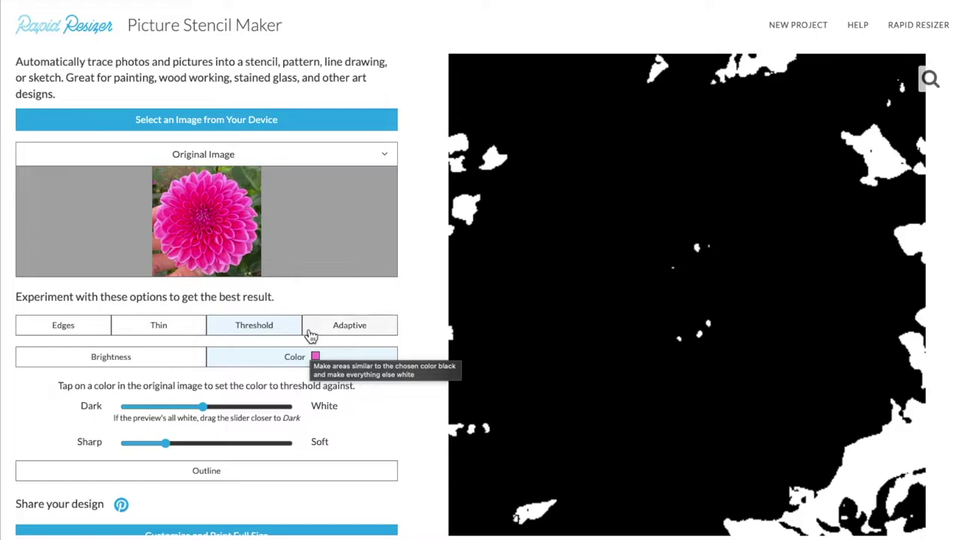
click(313, 334)
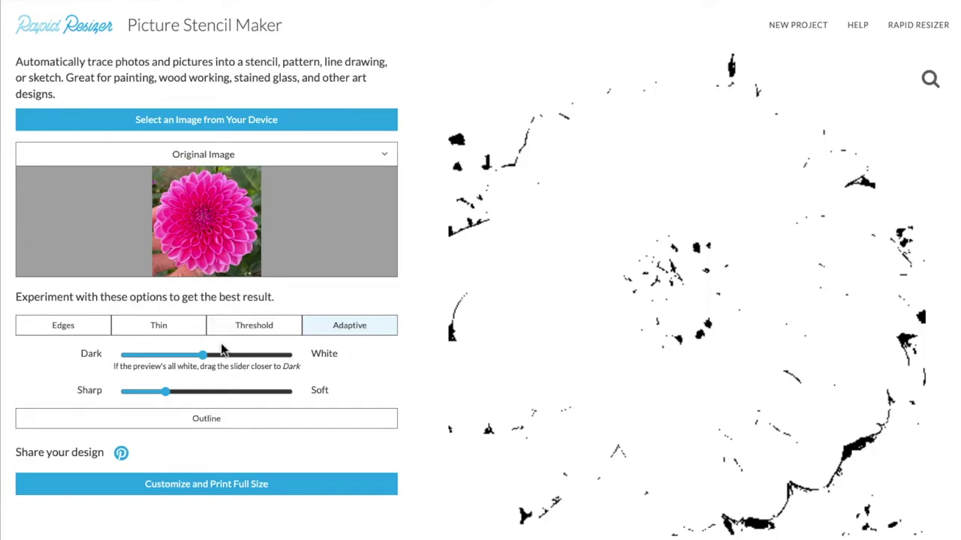
click(126, 354)
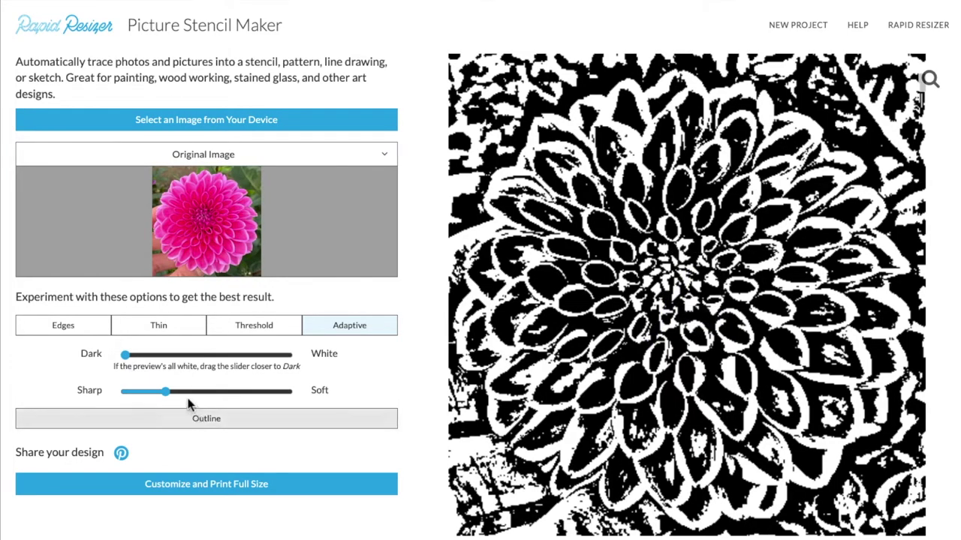
Set Sharp/Soft about a third toward Soft, test lighter Dark/White values, then return to Dark.
click(184, 392)
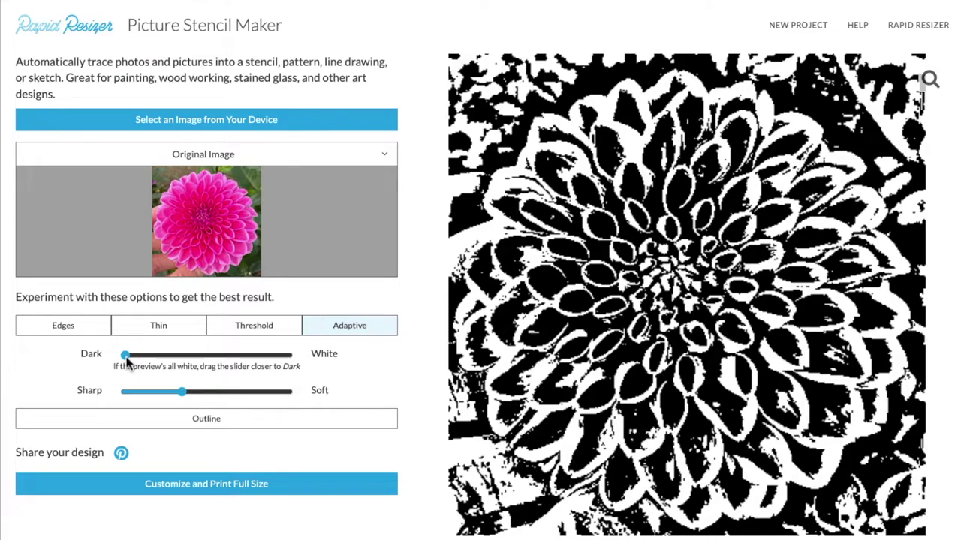
drag(130, 365, 150, 365)
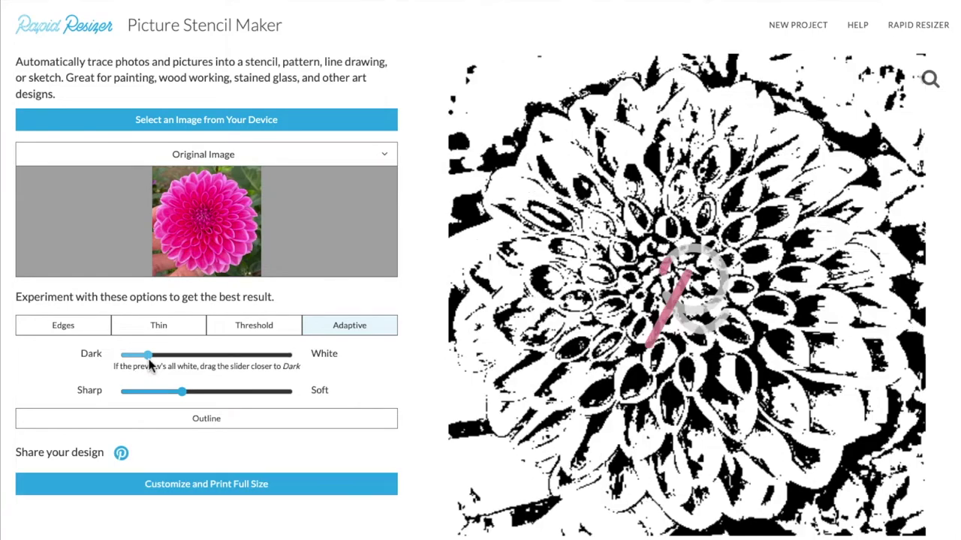
click(166, 359)
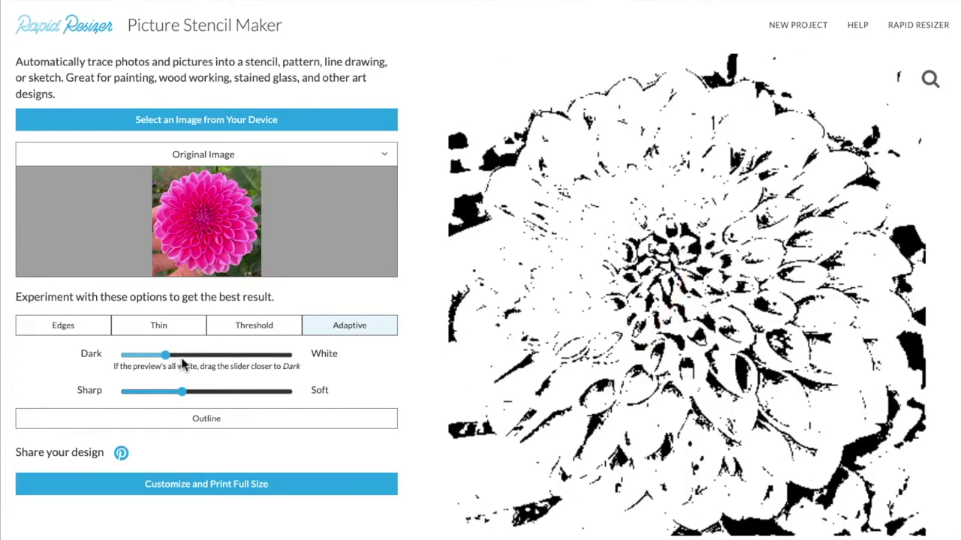
click(182, 363)
click(199, 363)
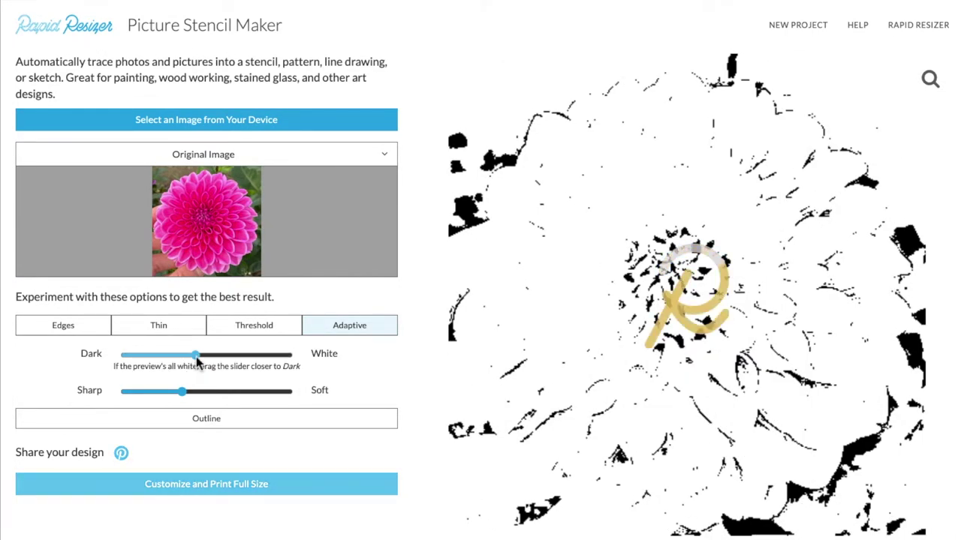
click(218, 363)
click(277, 363)
click(279, 356)
click(228, 359)
click(125, 359)
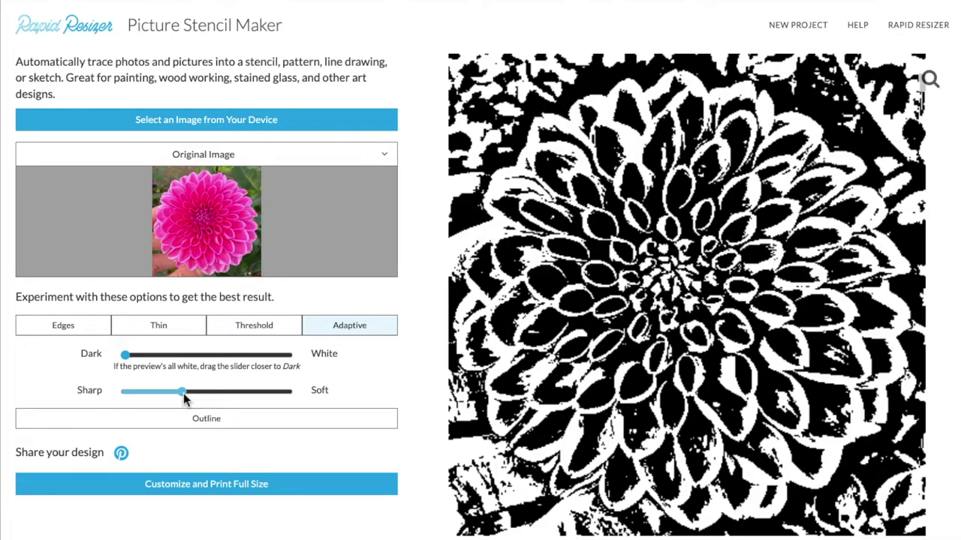
Try Sharp/Soft positions, leave it fully at Soft, and nudge Dark/White just off Dark.
click(213, 392)
click(246, 393)
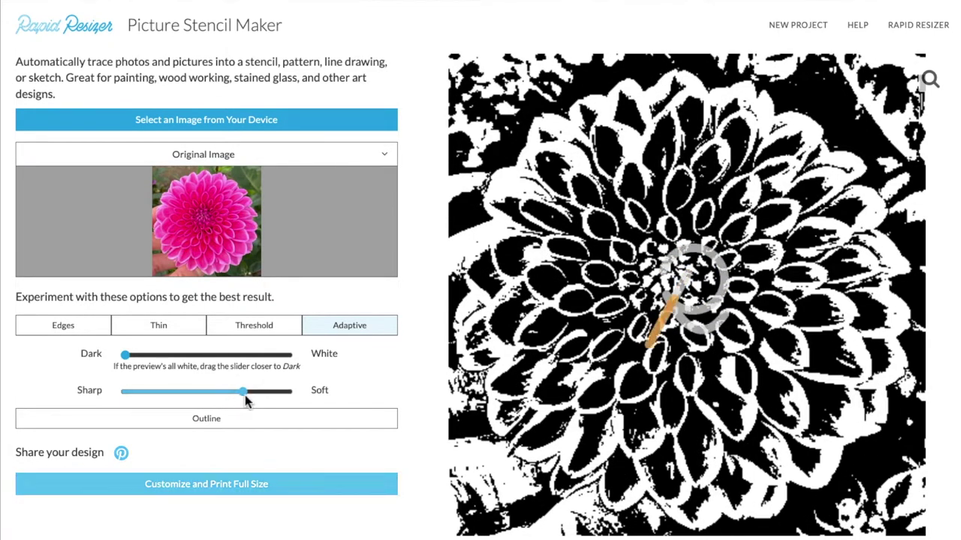
click(275, 391)
click(279, 392)
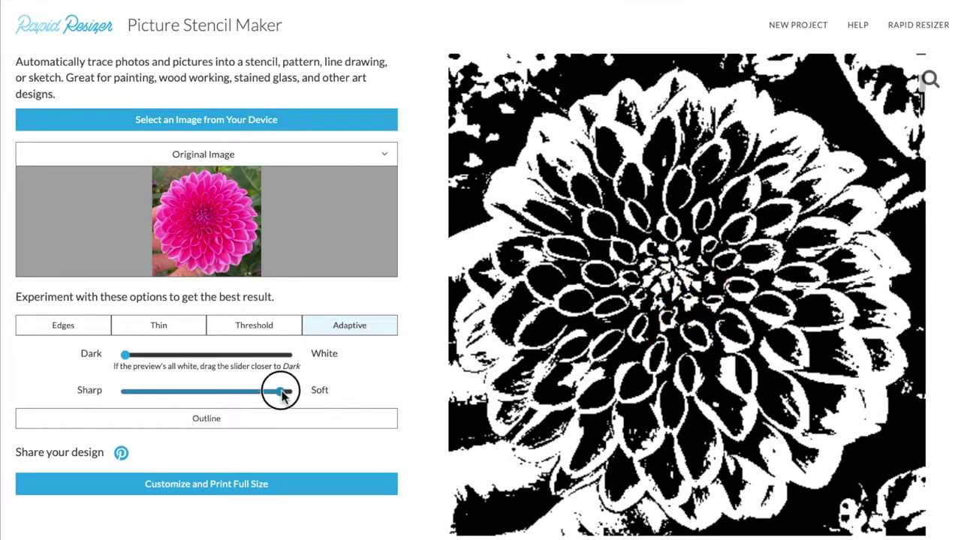
click(139, 392)
click(133, 392)
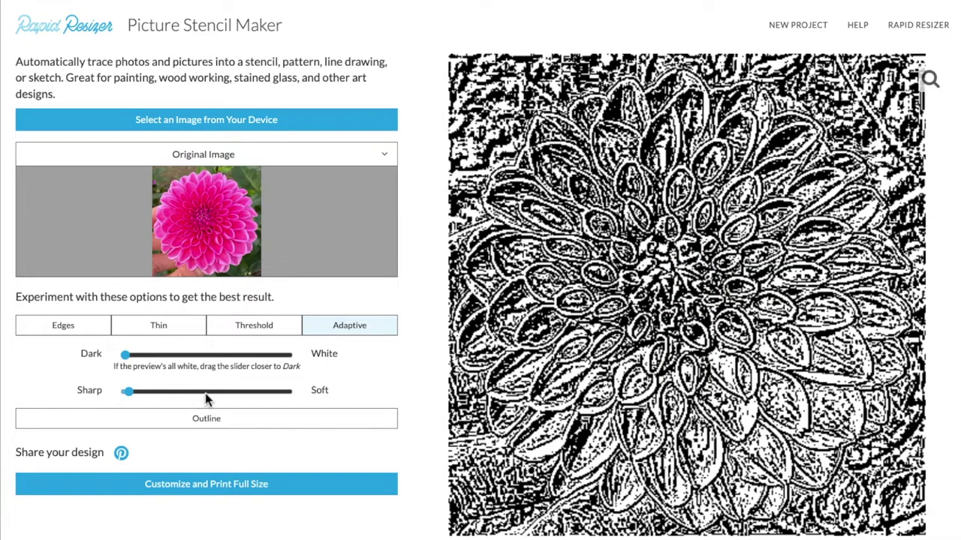
click(287, 394)
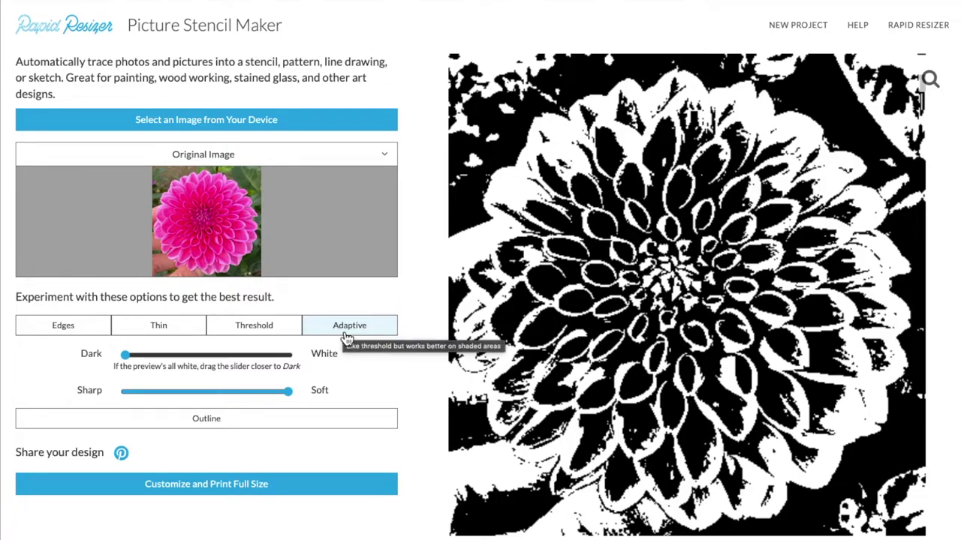
click(132, 355)
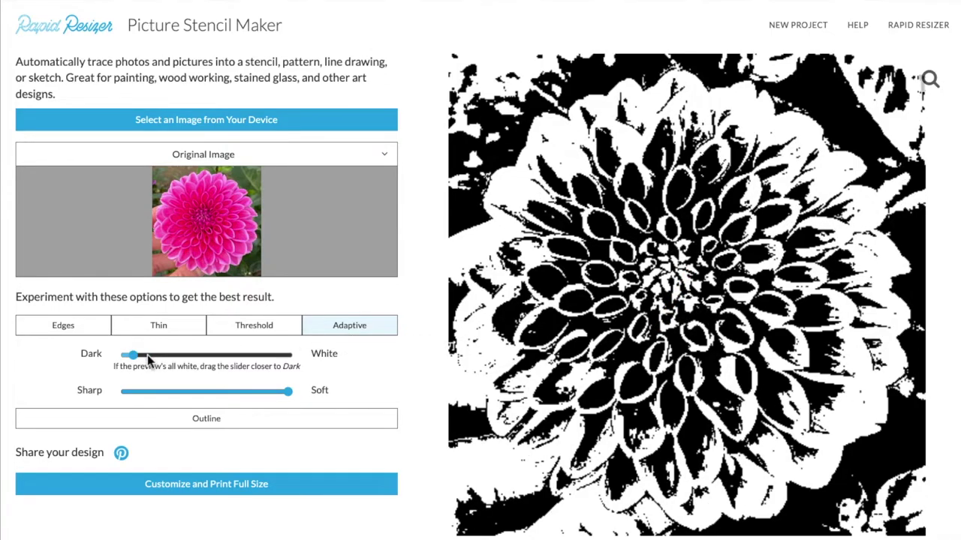
drag(140, 356, 130, 358)
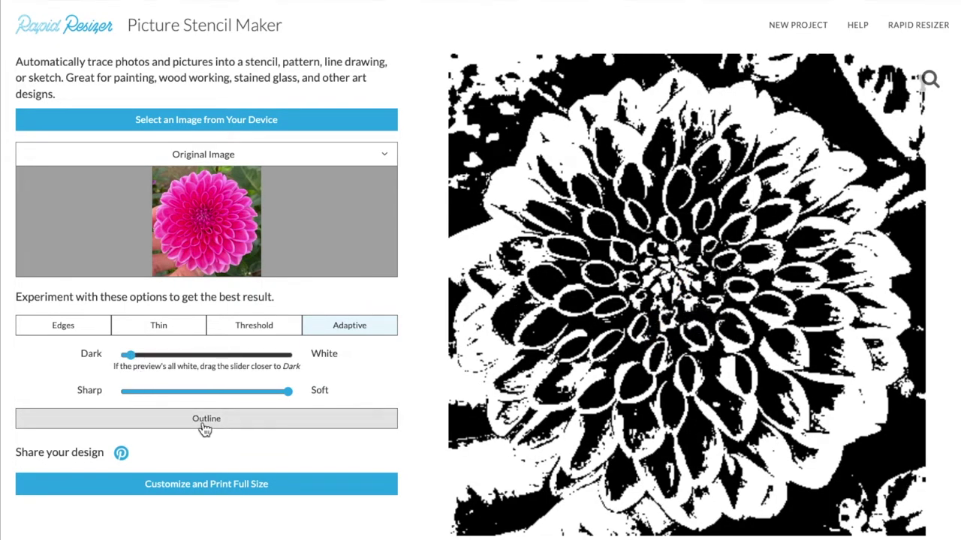
Use Outline with Threshold tracing, Dark/White well toward White and Sharp/Soft near Sharp.
click(218, 432)
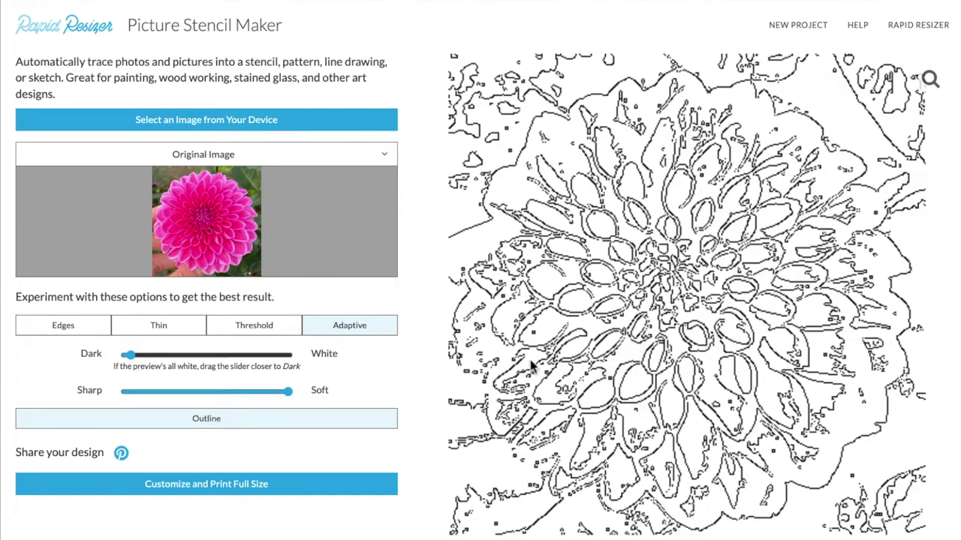
click(255, 336)
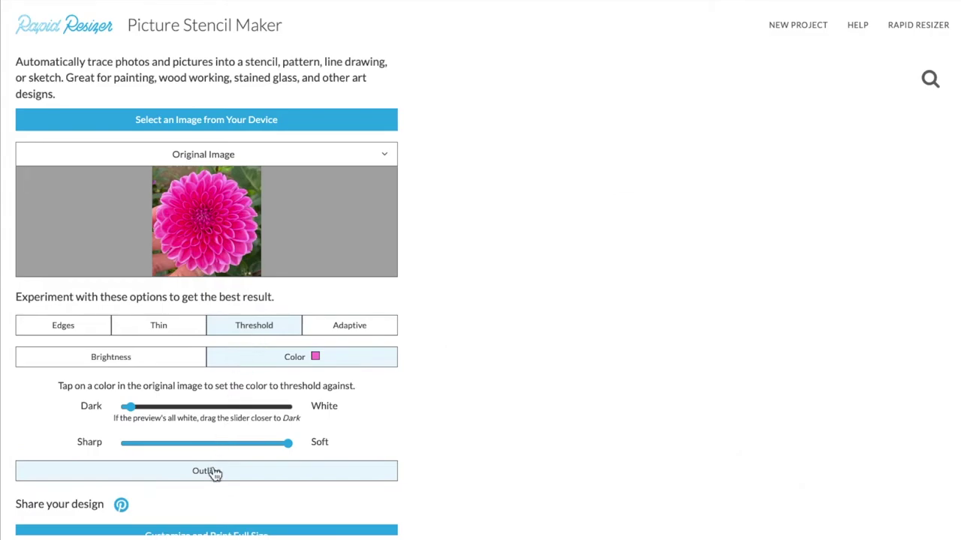
click(205, 408)
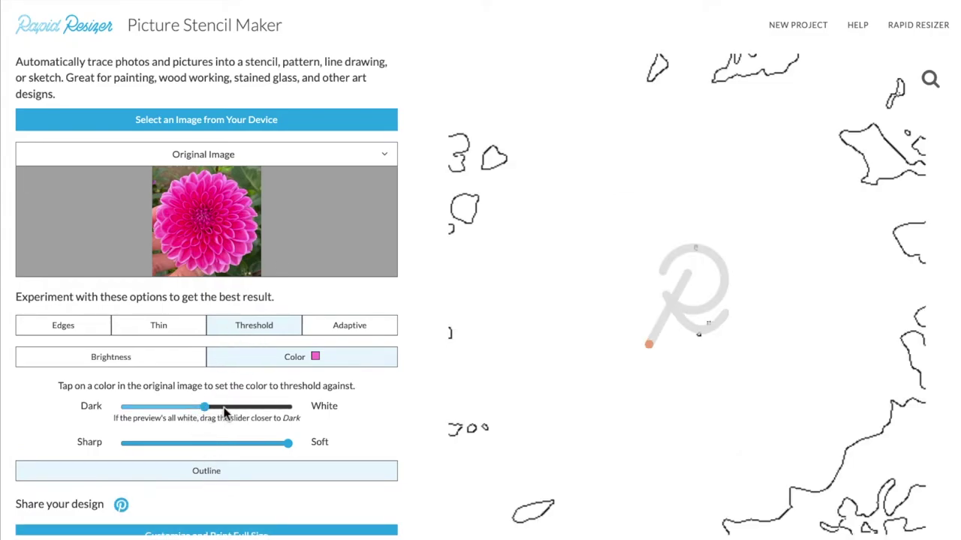
click(238, 406)
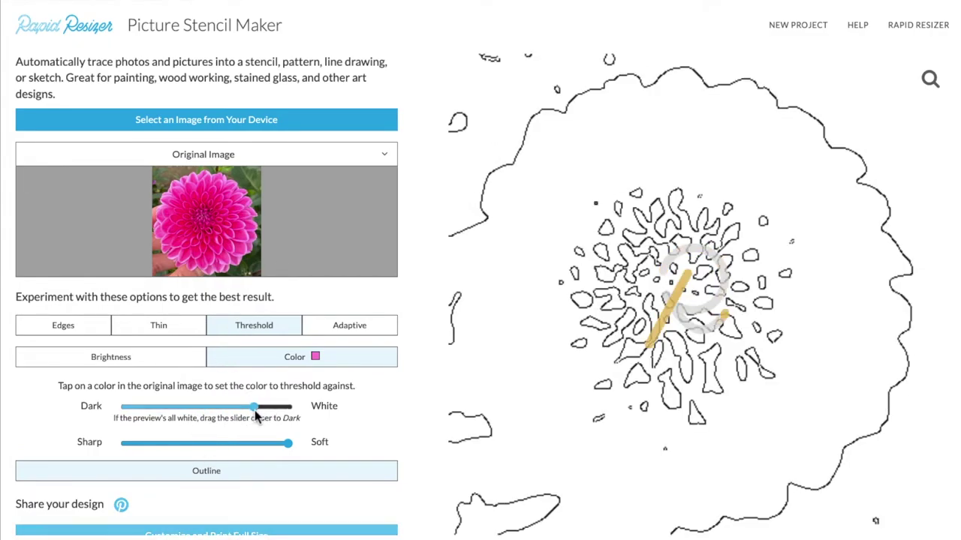
click(264, 406)
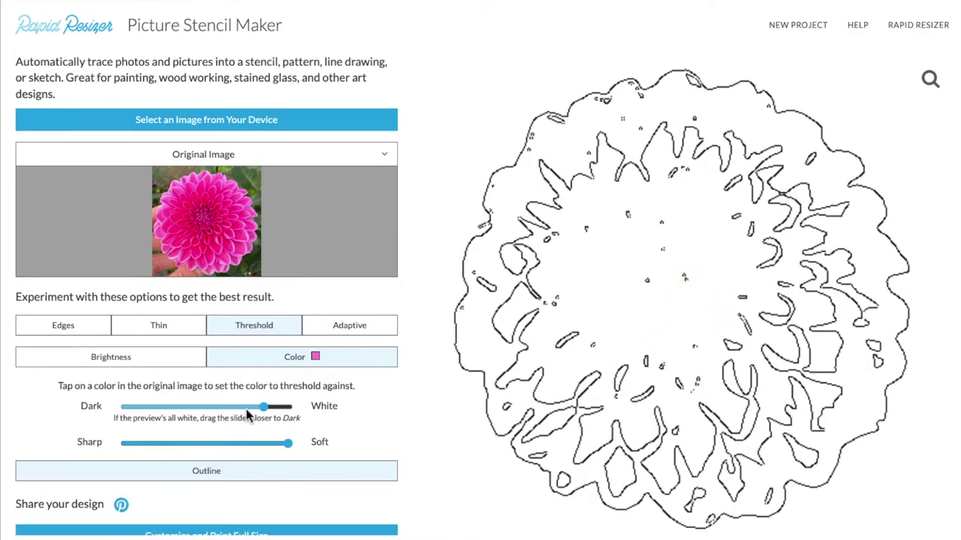
click(141, 444)
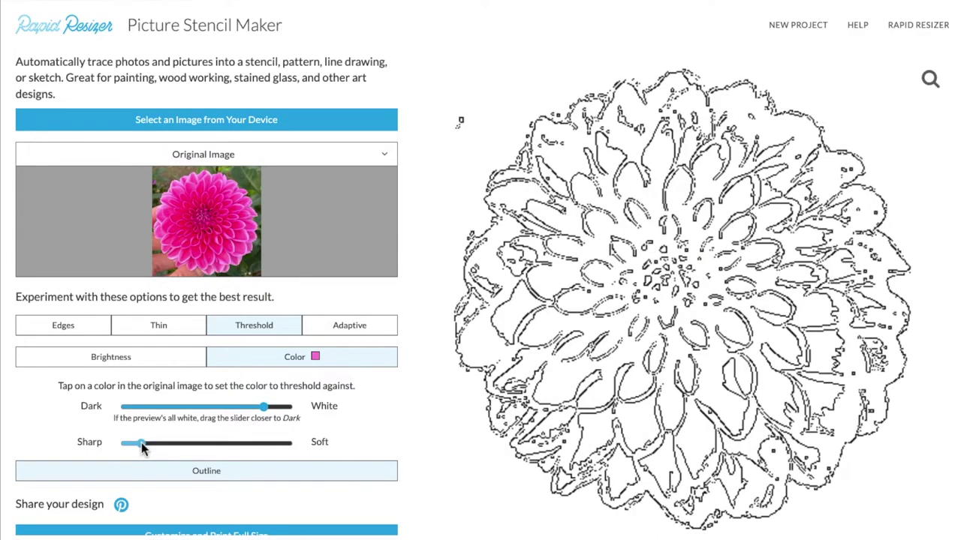
Trace in Thin mode at full White, Sharp/Soft near Sharp, and open Customize and Print Full Size.
click(180, 334)
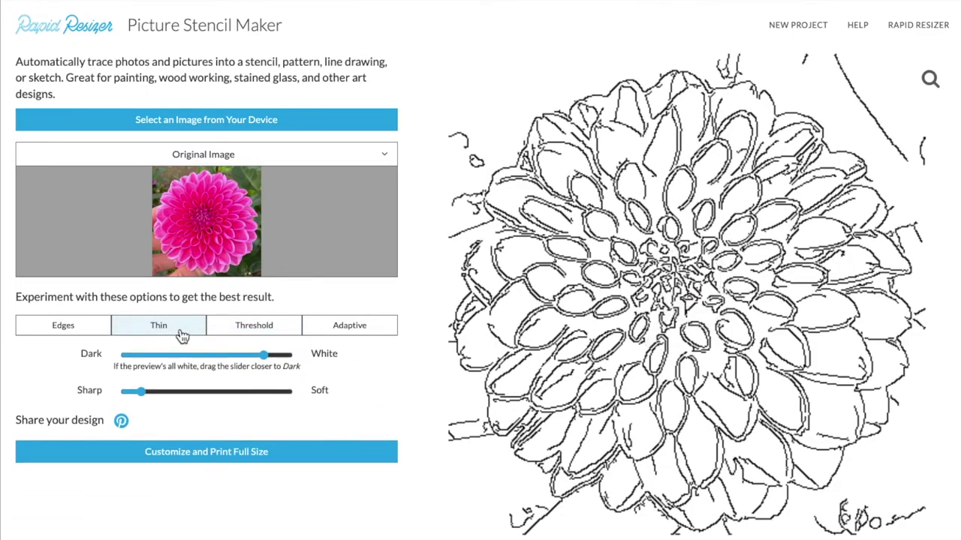
drag(135, 358, 173, 363)
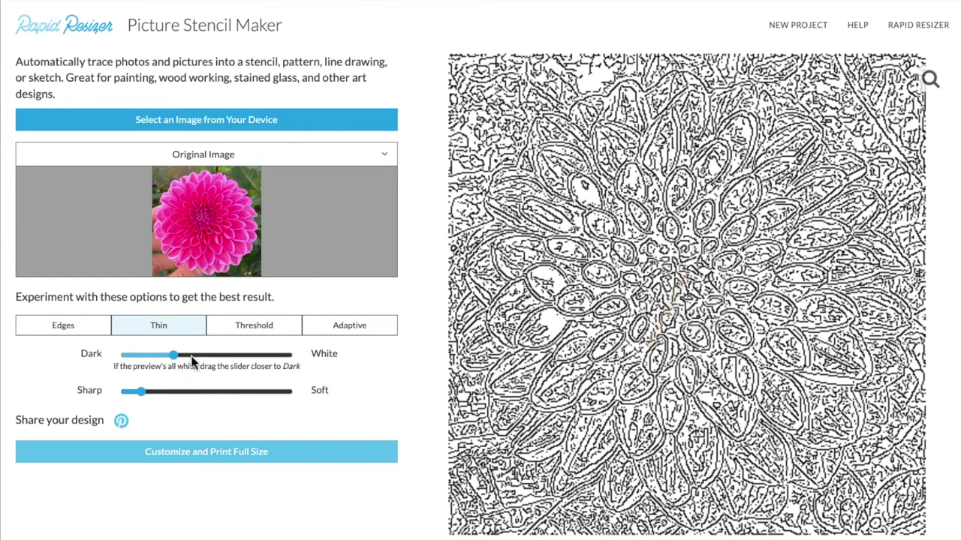
click(287, 355)
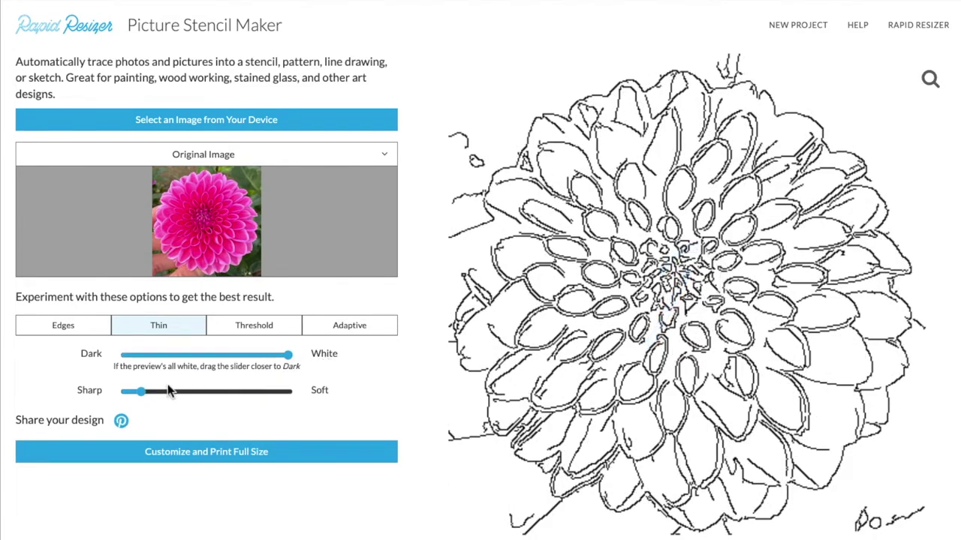
drag(139, 393, 128, 396)
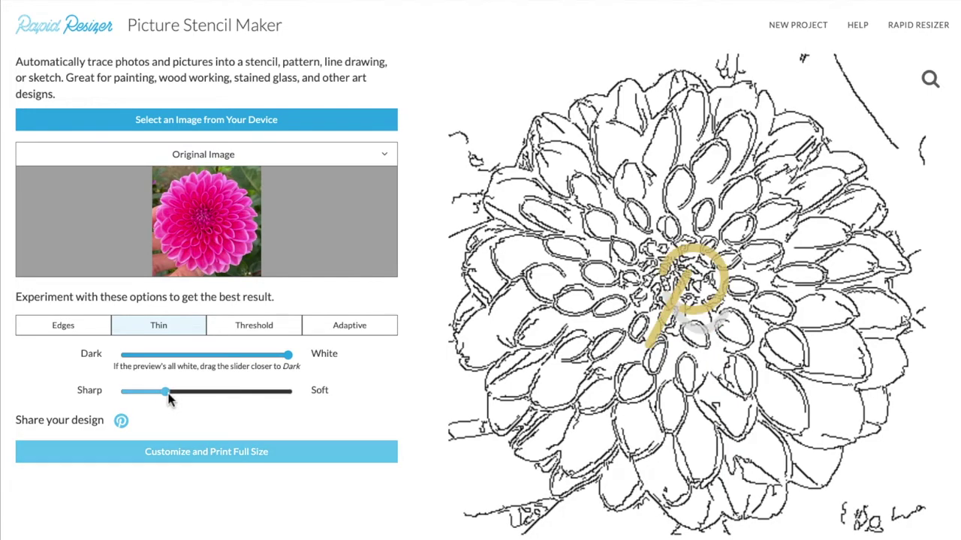
click(144, 393)
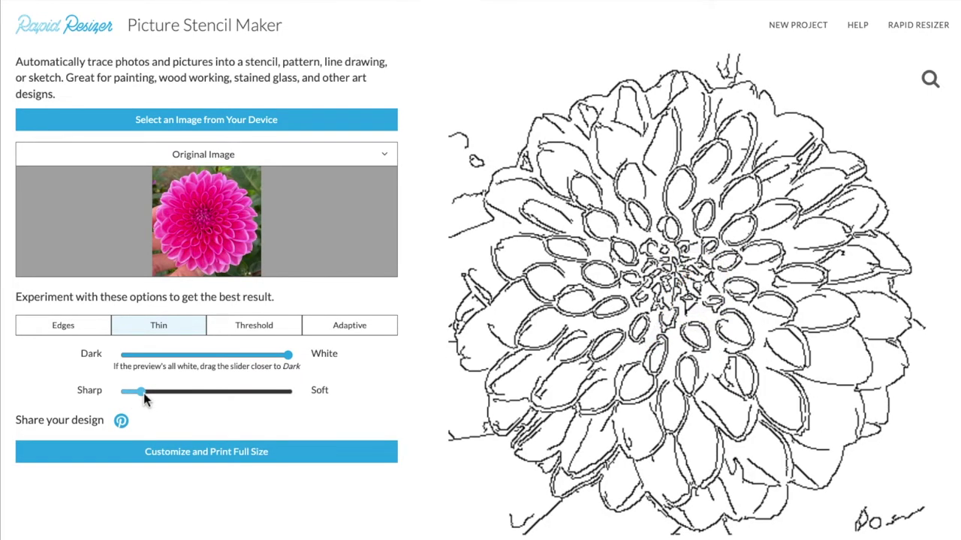
mouse_move(144, 393)
mouse_down()
mouse_move(125, 394)
mouse_move(140, 393)
mouse_up()
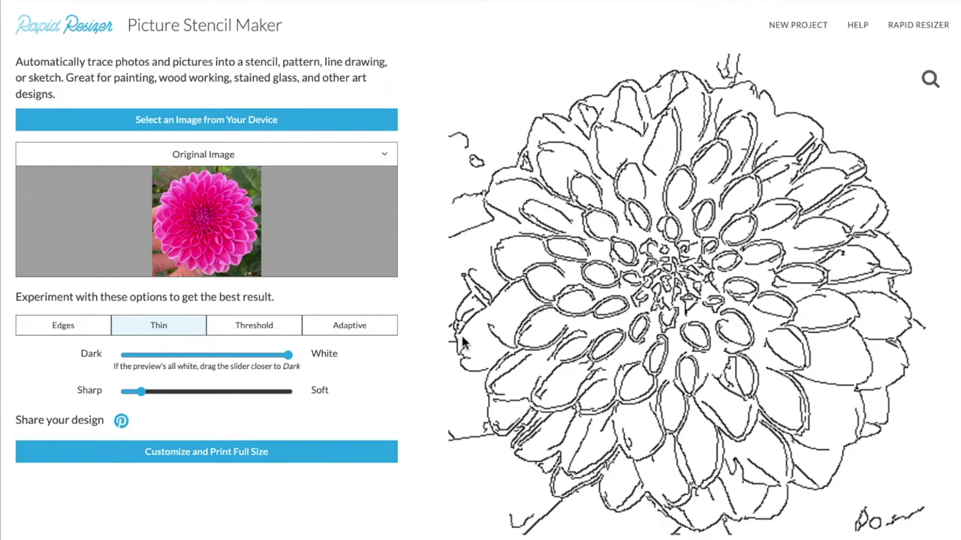
click(274, 459)
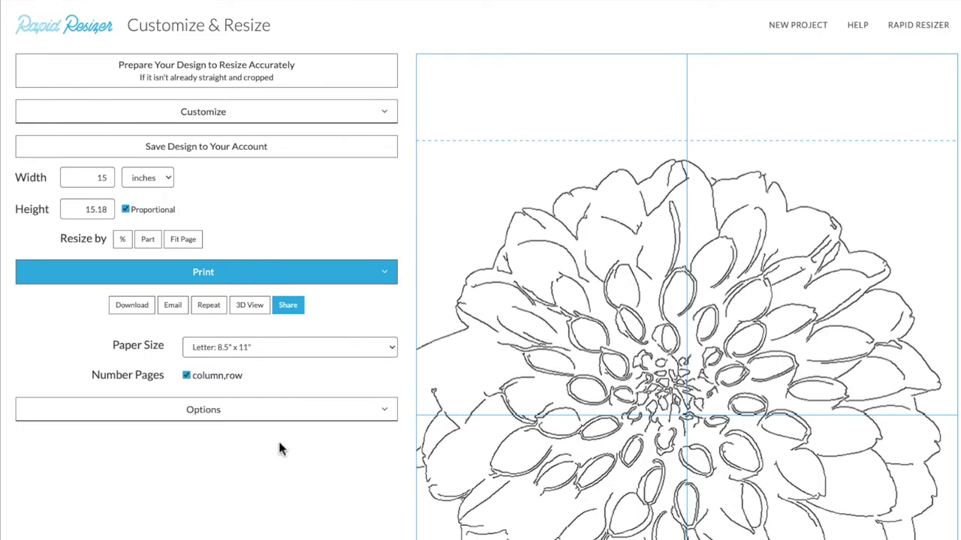
Expand the Customize tools list and look over the 15 × 15.18 inch Letter-page preview.
click(391, 119)
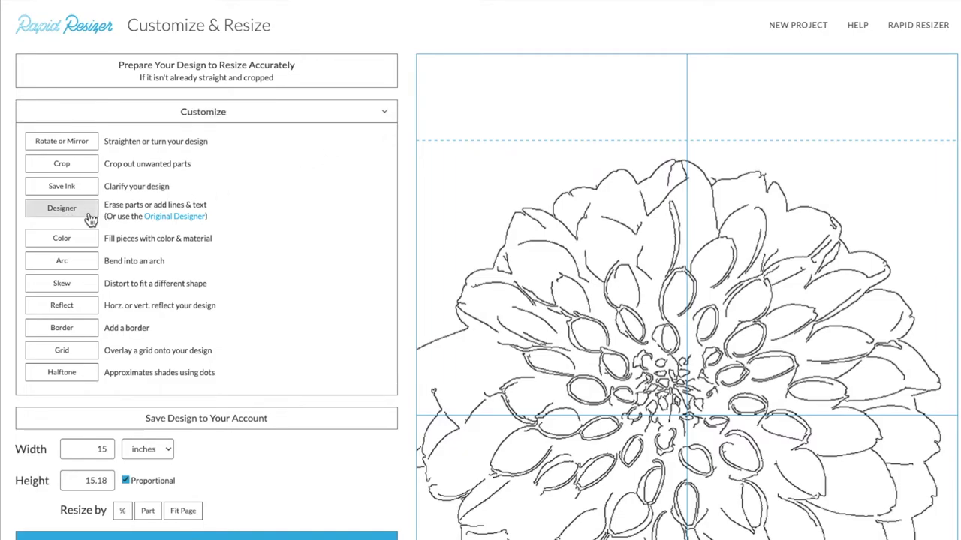
scroll(434, 264, down, 3)
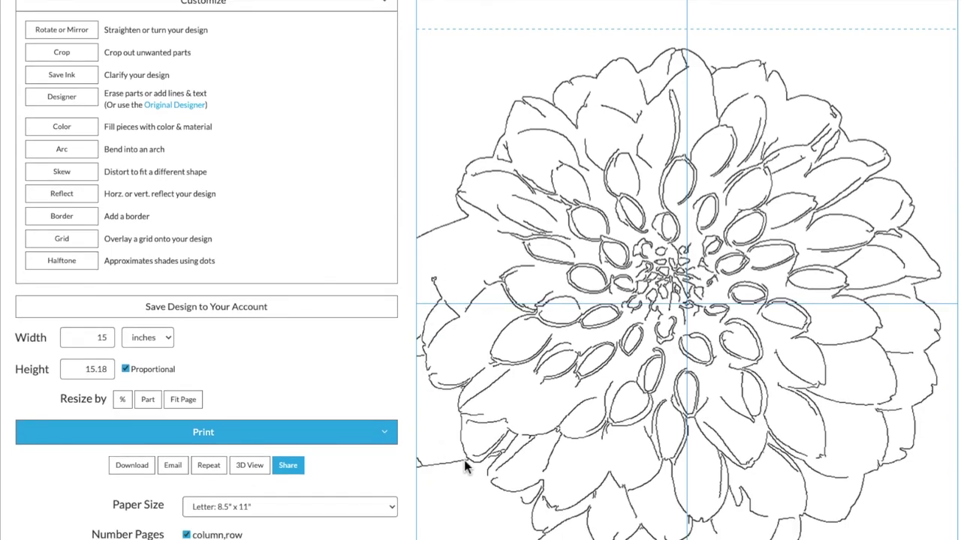
scroll(470, 466, up, 3)
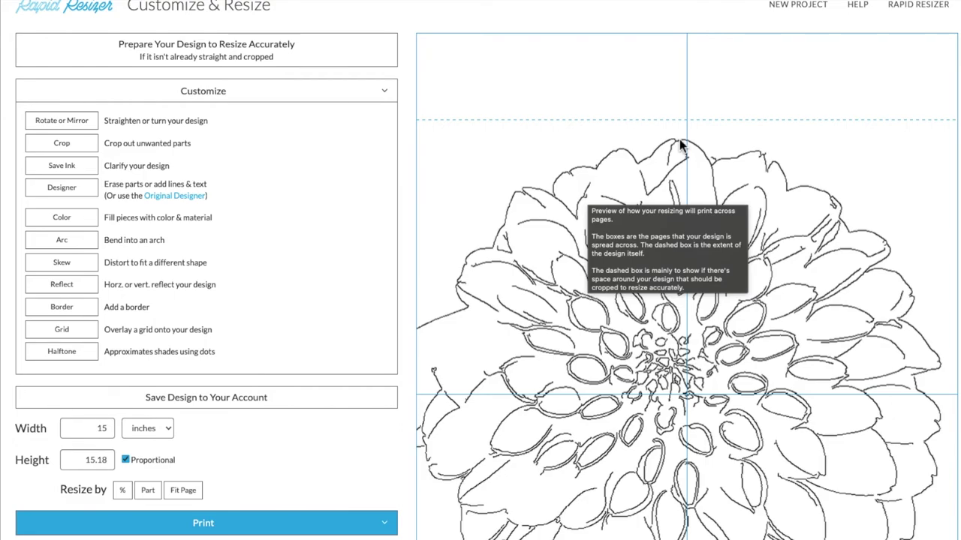
scroll(684, 153, up, 1)
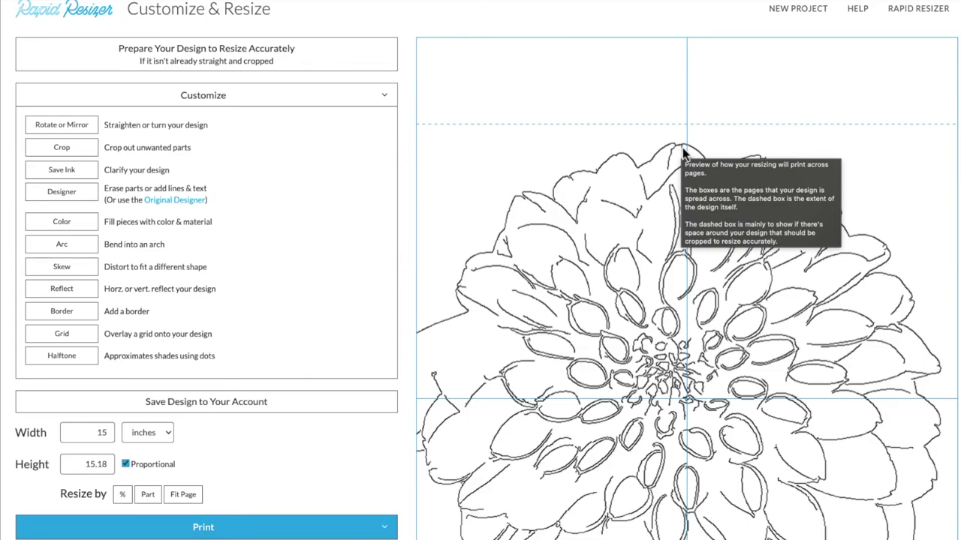